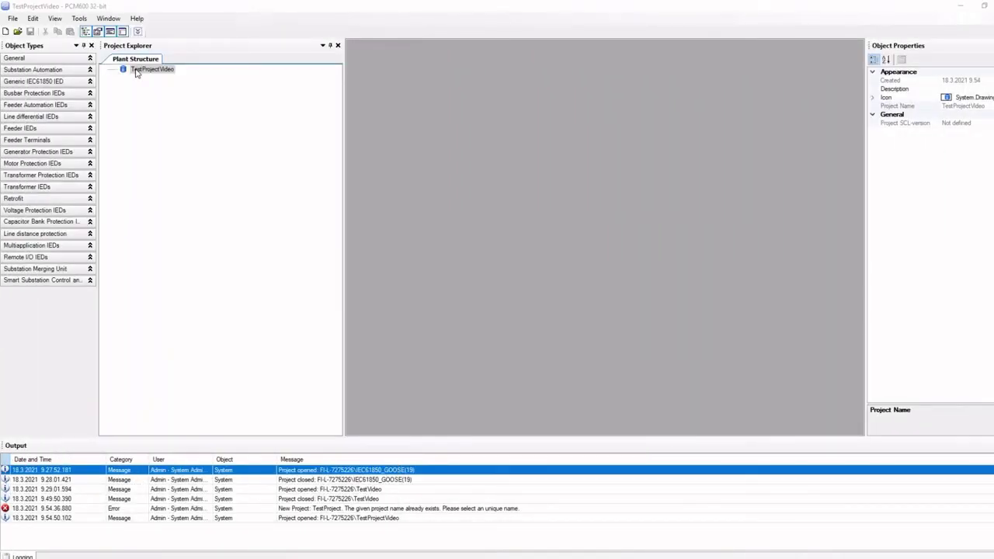
# Add a new Substation (technical key AA1) under TestProjectVideo from New > General > Substation
pyautogui.rightClick(137, 73)
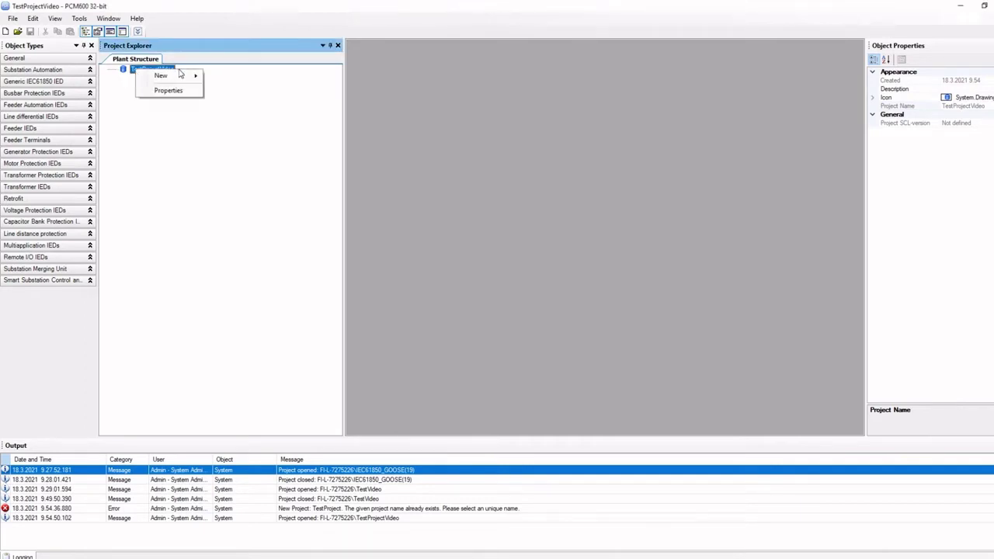
pyautogui.moveTo(183, 77)
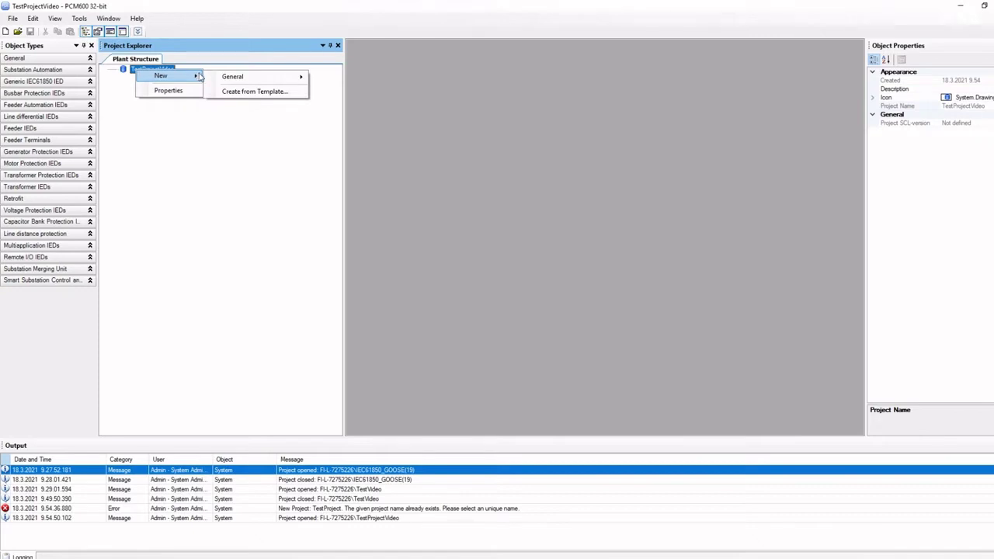
pyautogui.moveTo(224, 79)
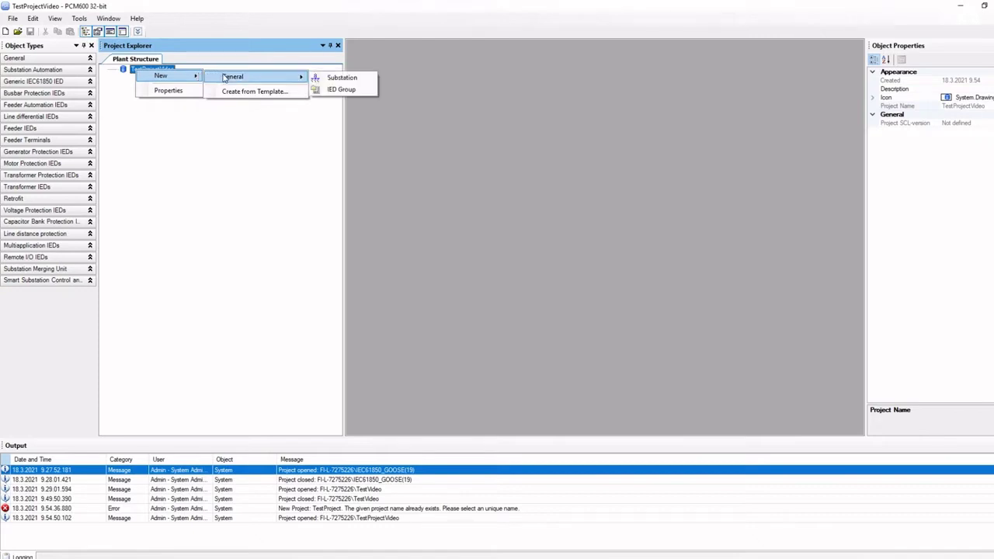
pyautogui.click(335, 79)
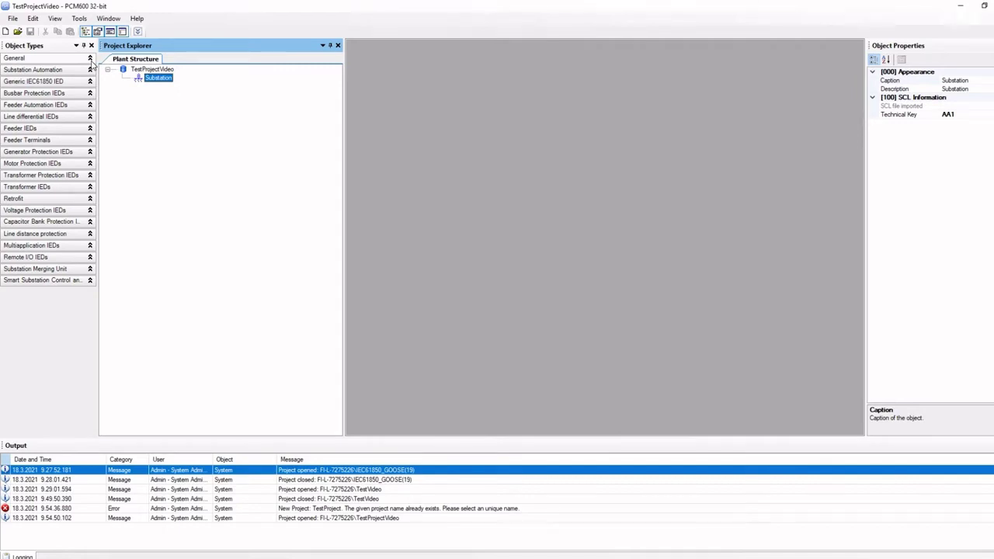
# Drag a Voltage Level onto the Substation and a Bay (Q01) onto that Voltage Level
pyautogui.click(90, 60)
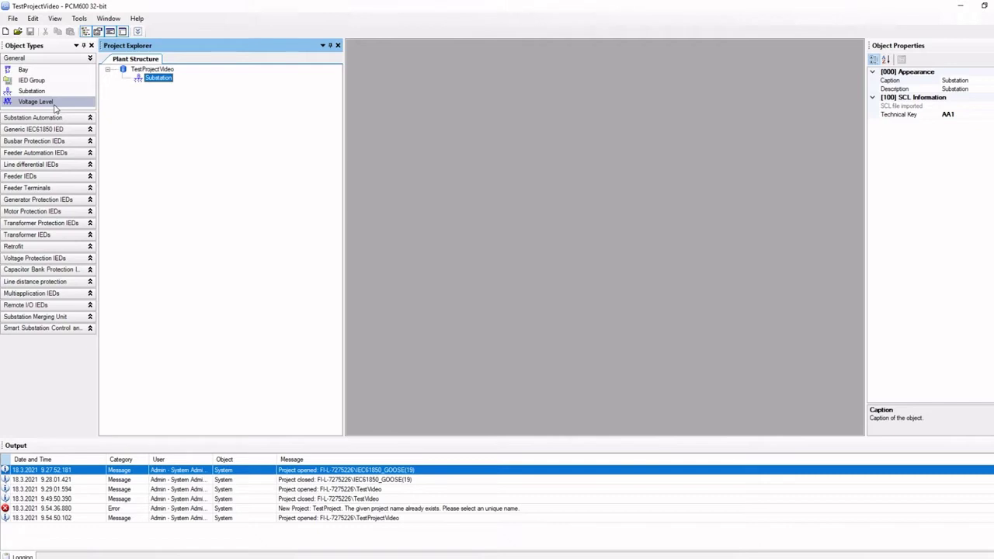
pyautogui.moveTo(55, 108); pyautogui.dragTo(153, 85)
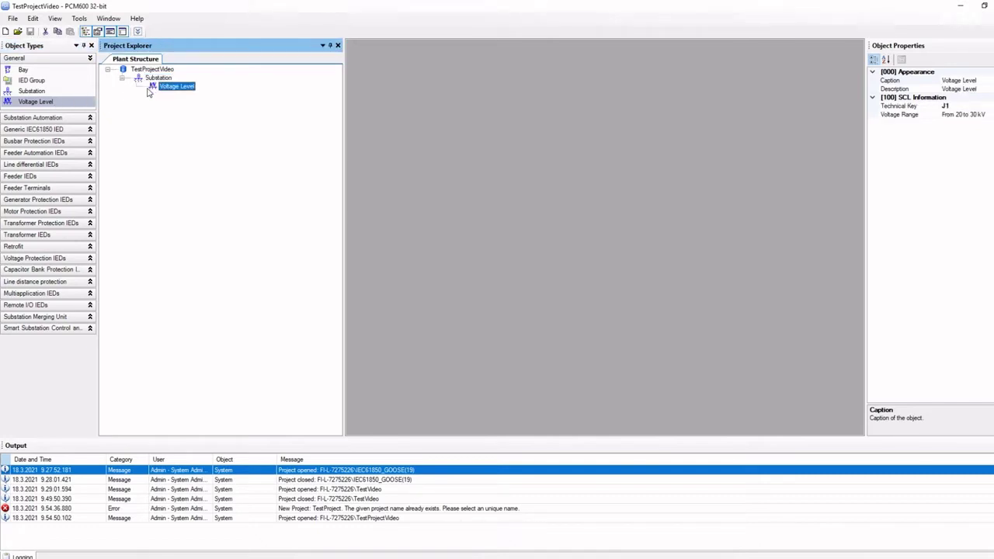
pyautogui.moveTo(27, 70); pyautogui.dragTo(163, 93)
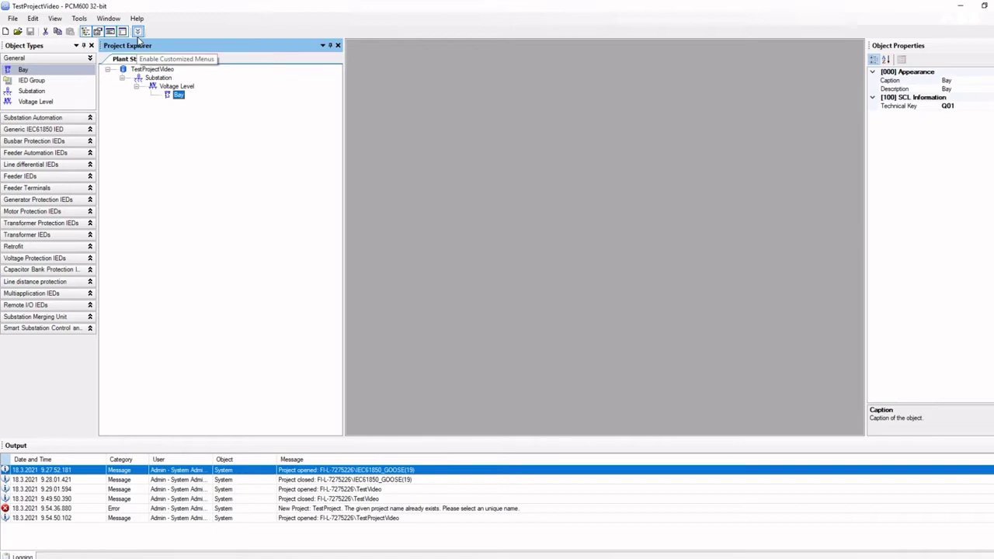
pyautogui.click(179, 95)
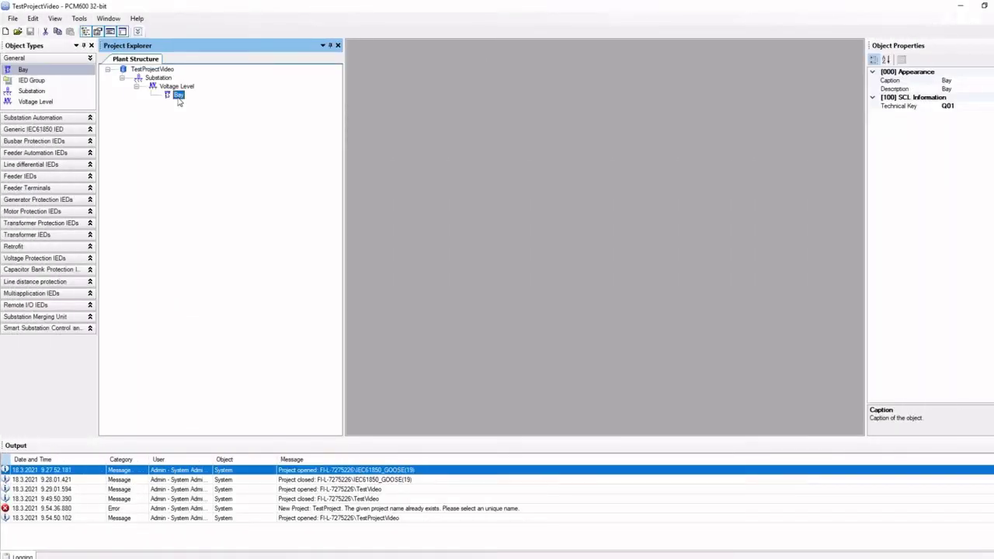
# Add a REF615 feeder IED under the Bay from New > Feeder IEDs to launch its wizard
pyautogui.rightClick(179, 95)
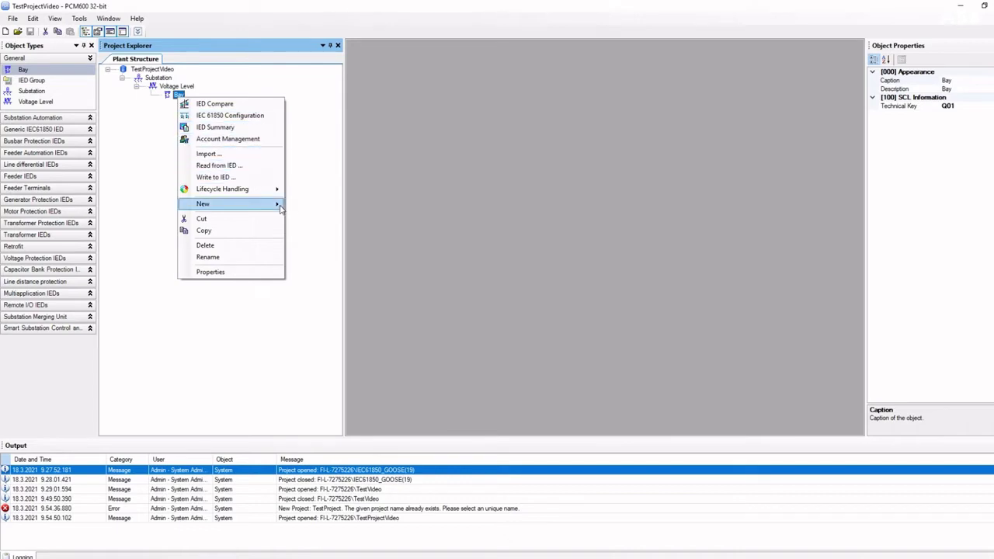
pyautogui.moveTo(278, 205)
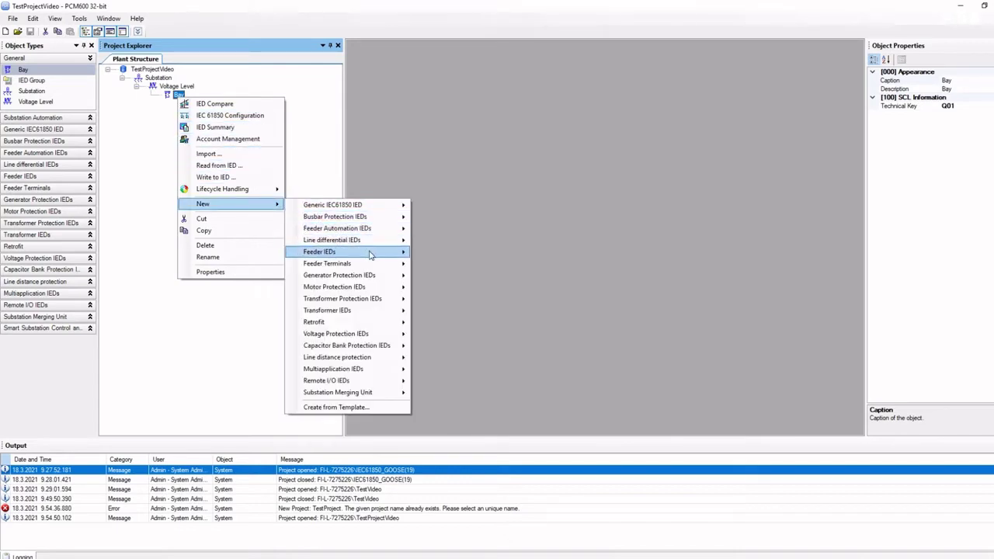
pyautogui.moveTo(372, 254)
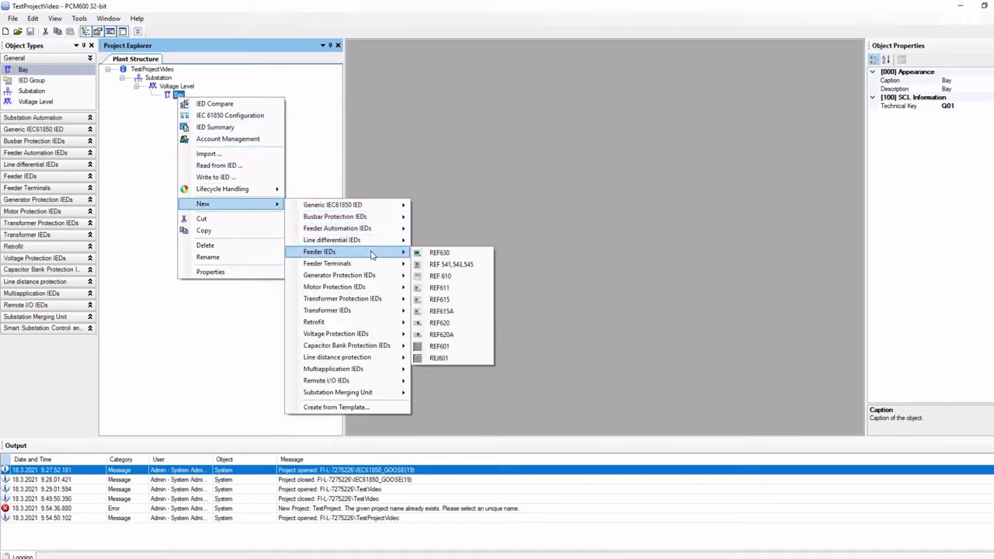
pyautogui.click(465, 305)
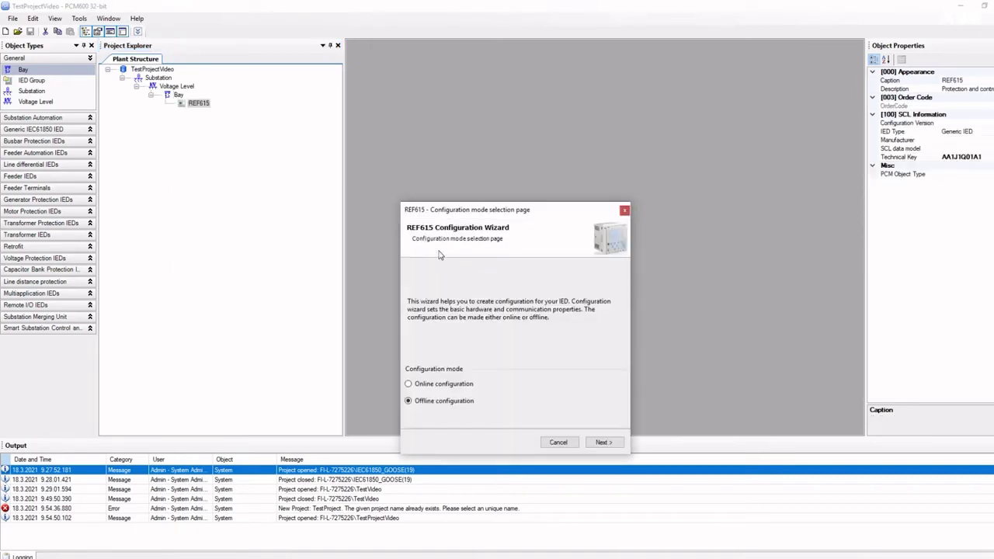
# Keep Offline configuration in the REF615 wizard and advance to the IEC 61850 protocol page
pyautogui.moveTo(464, 210); pyautogui.dragTo(399, 138)
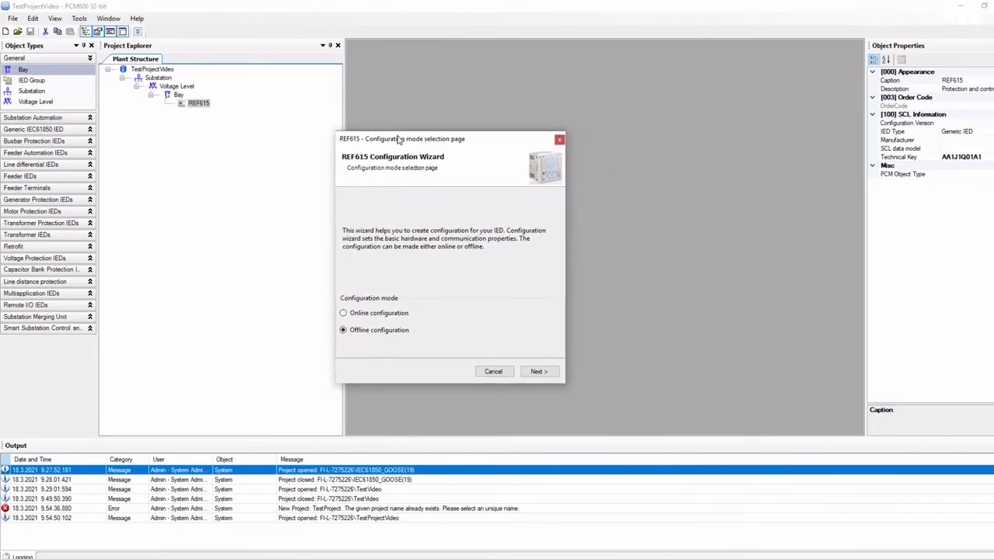
pyautogui.click(546, 372)
pyautogui.click(546, 372)
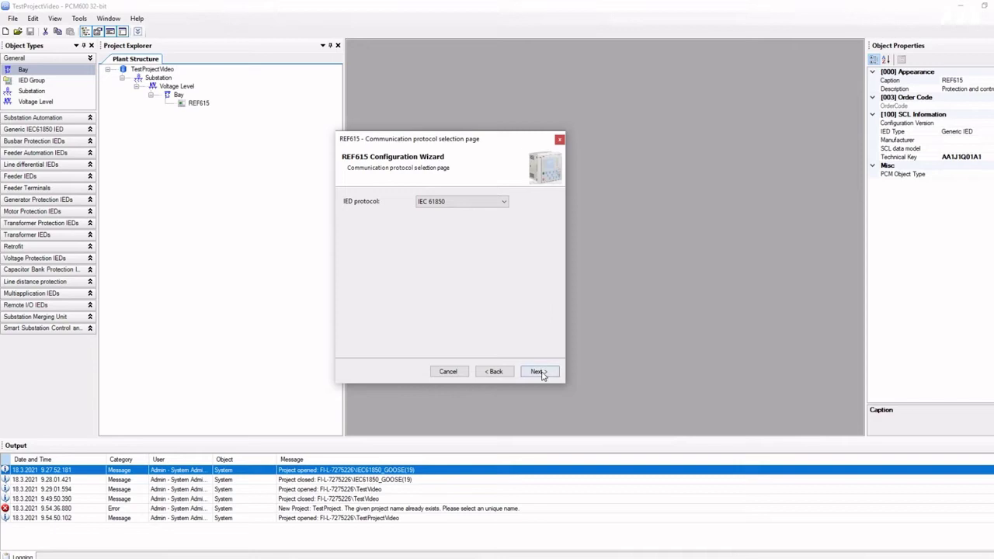
# Set the port to Rear port (X1 / LAN) with IP address 192.168.50.151 and confirm
pyautogui.click(540, 372)
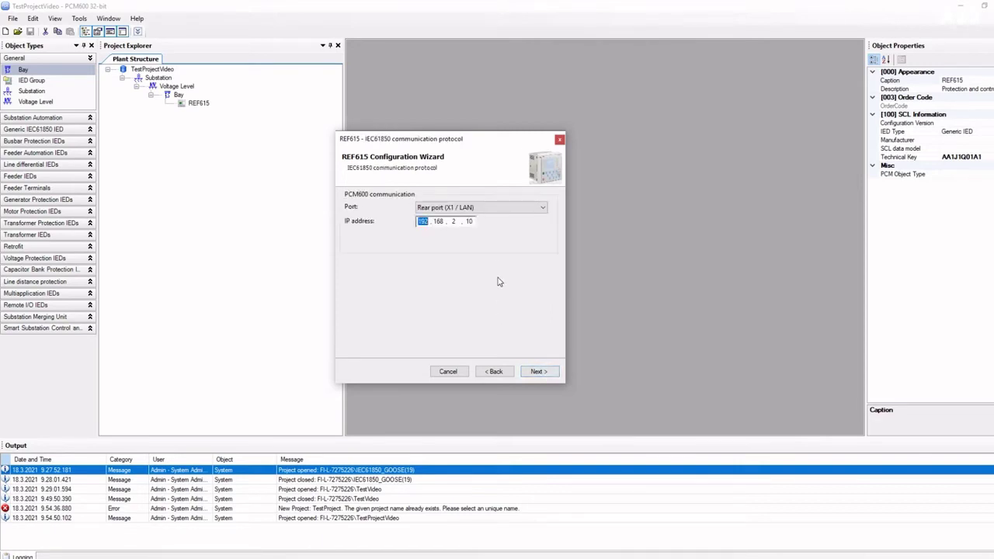
pyautogui.click(492, 210)
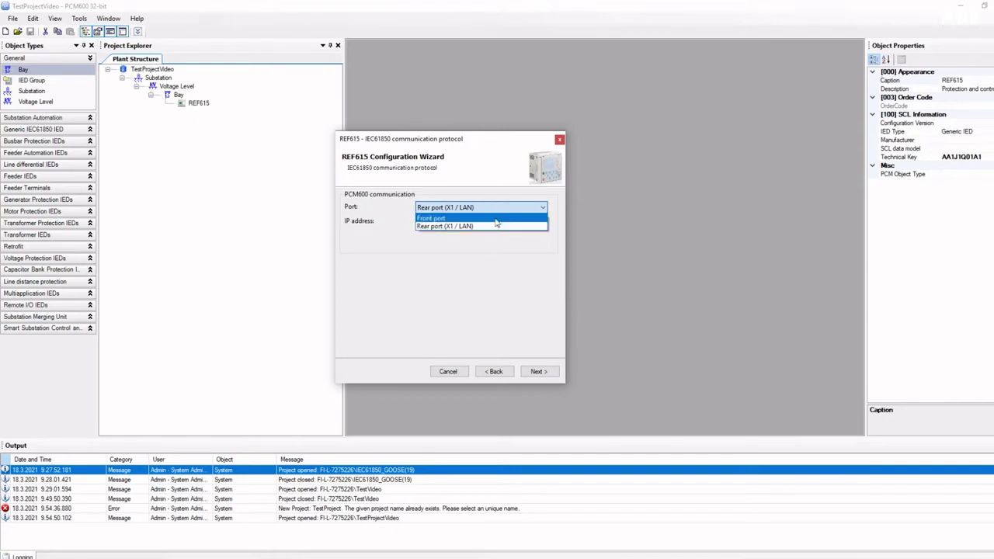
pyautogui.click(497, 220)
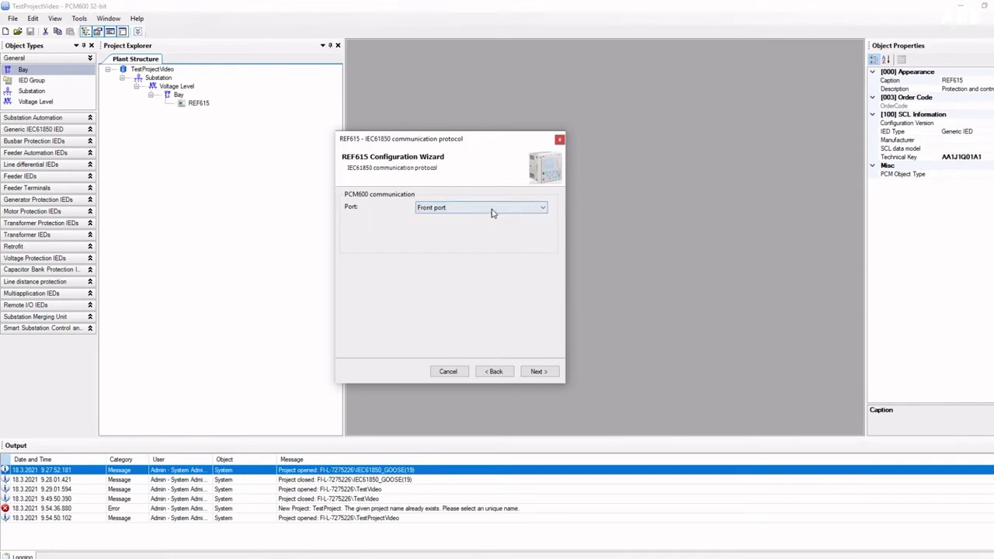
pyautogui.click(492, 209)
pyautogui.click(448, 225)
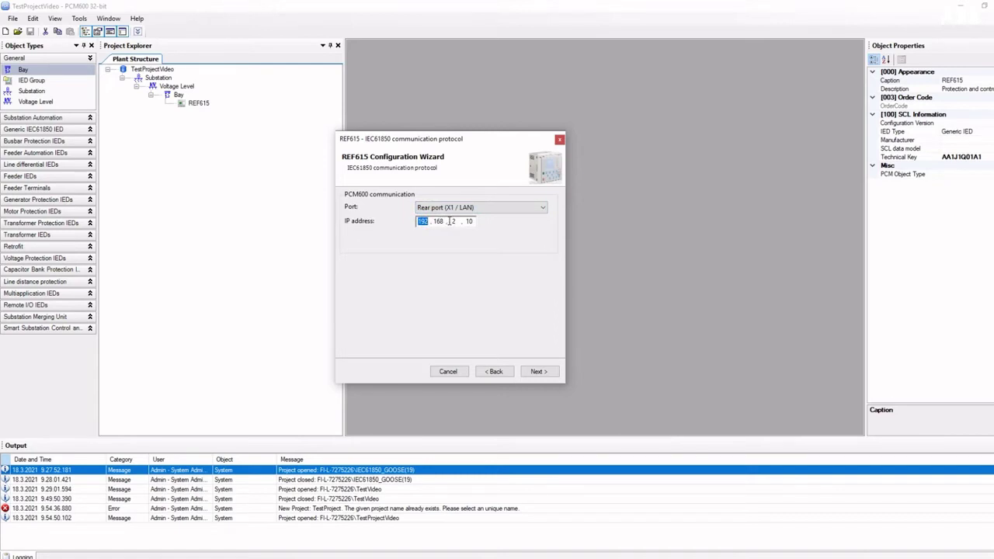
pyautogui.doubleClick(454, 221)
pyautogui.write('50')
pyautogui.press('.')
pyautogui.write('151')
pyautogui.click(555, 374)
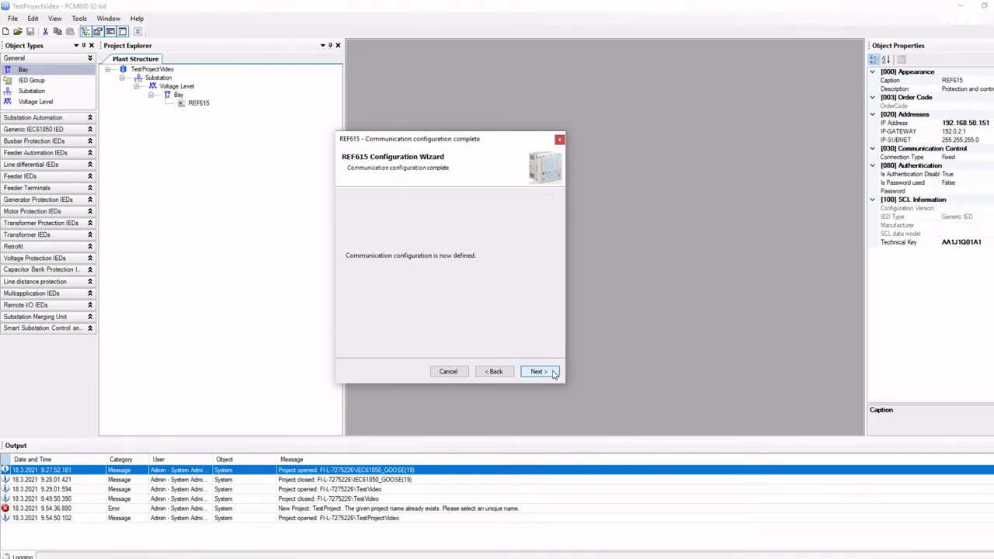
# Set order code functional application L, analog I/O DA and binary I/O FD
pyautogui.click(554, 374)
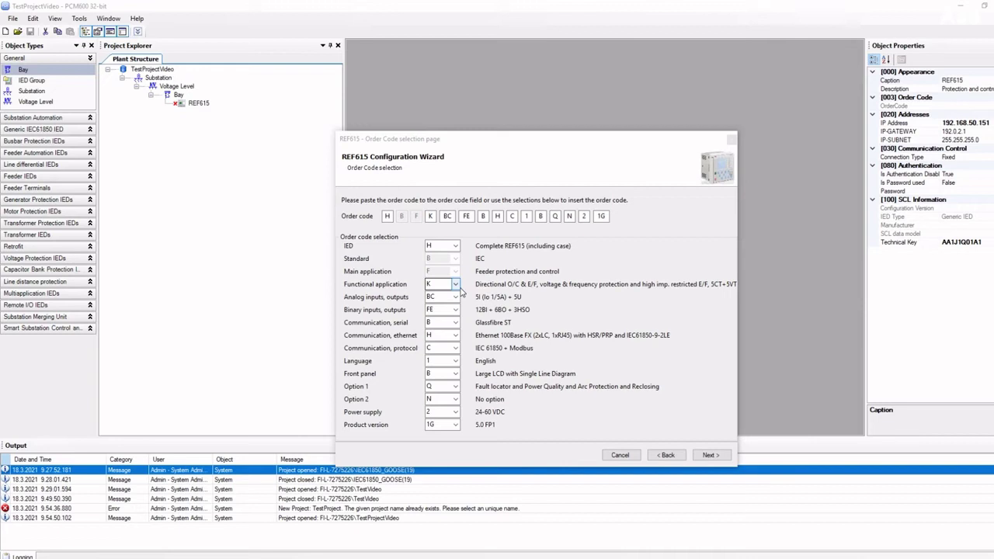
pyautogui.click(457, 285)
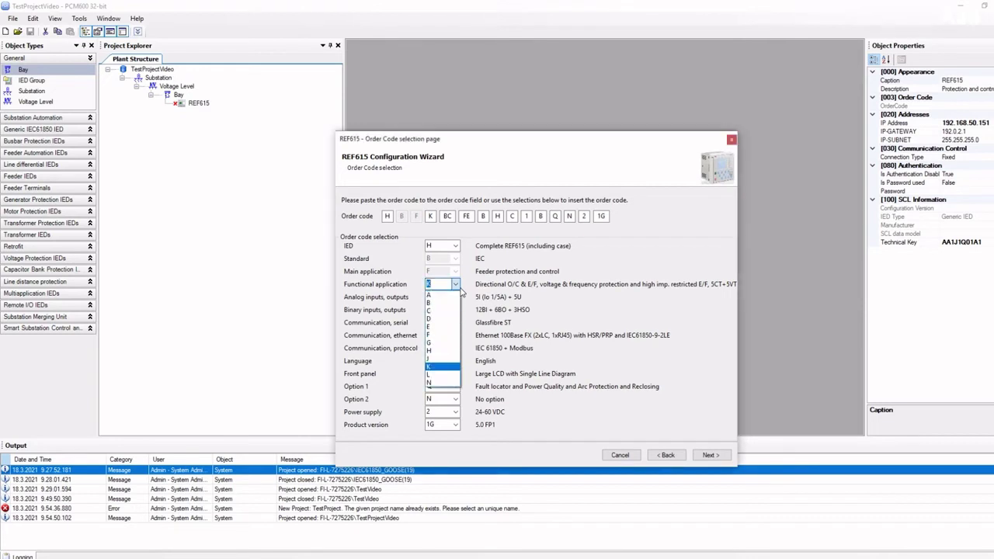
pyautogui.click(452, 378)
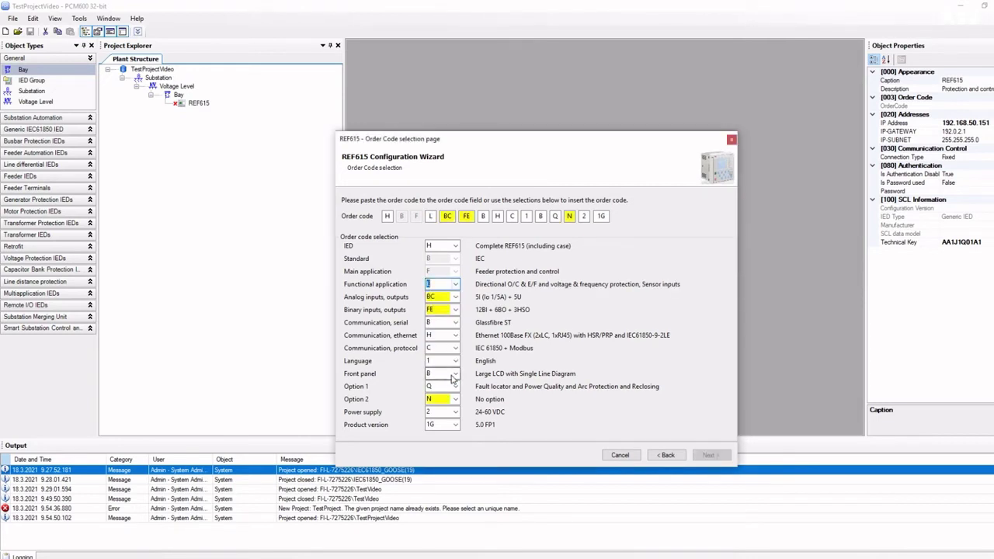
pyautogui.click(453, 298)
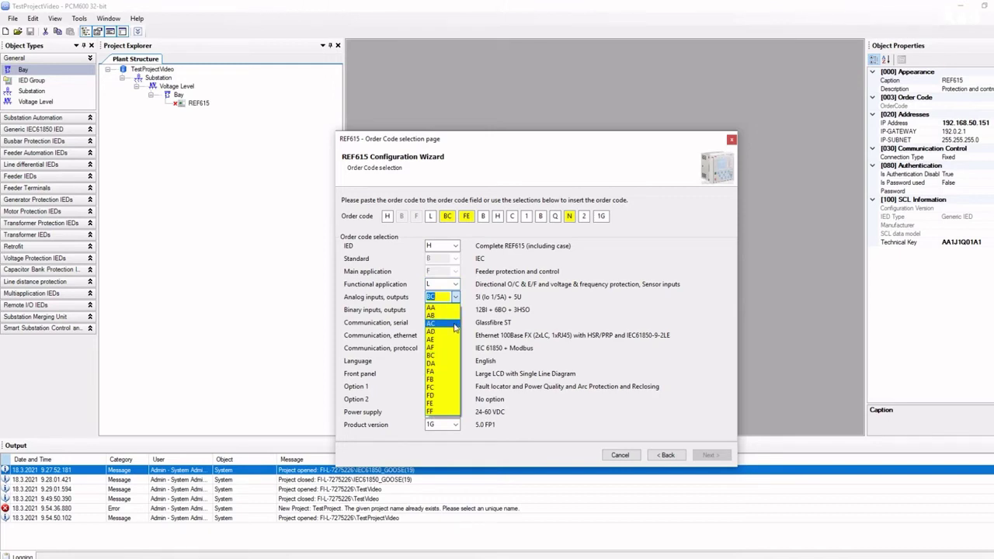
pyautogui.click(454, 362)
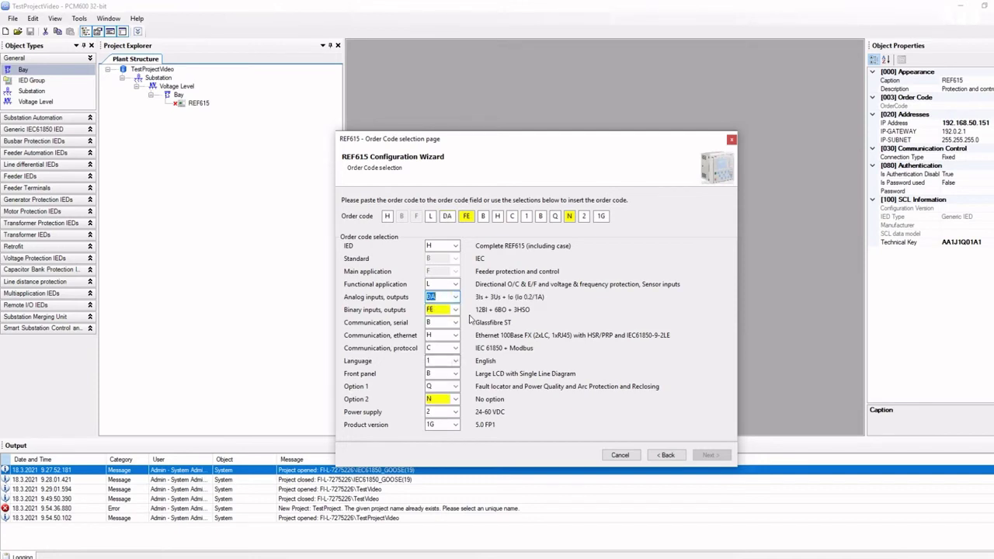
pyautogui.click(459, 310)
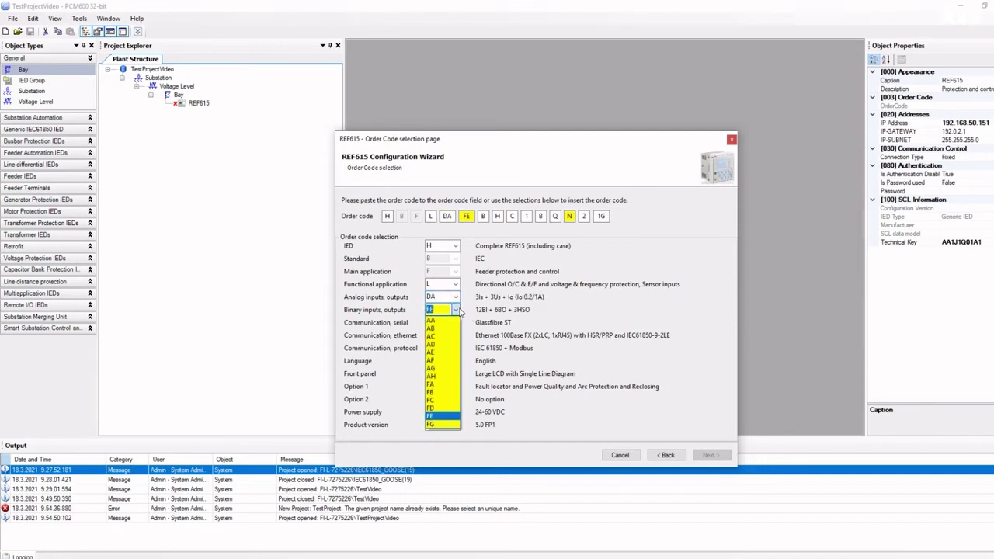
pyautogui.click(446, 408)
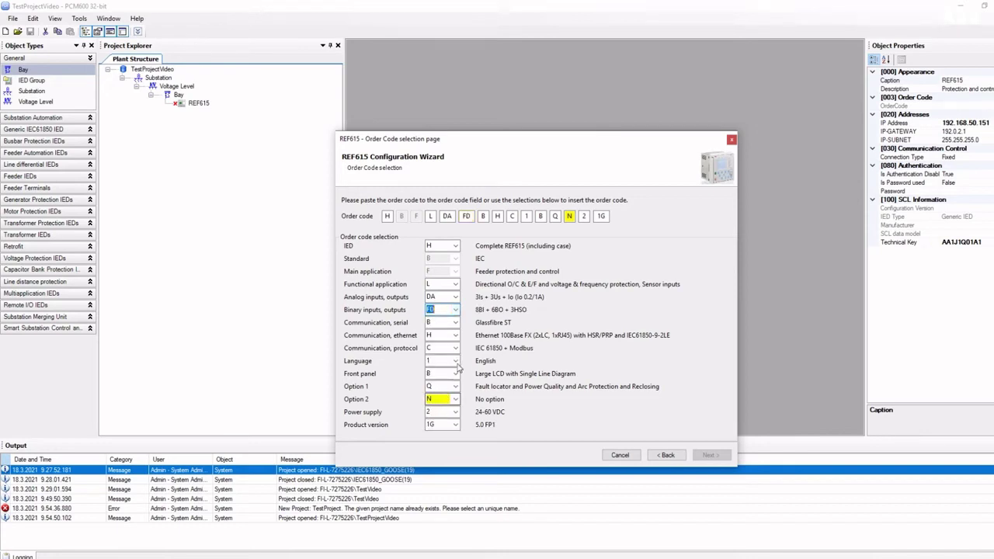
# Choose serial N, Ethernet G (3xRJ45) and Option 2 C, then accept the order code
pyautogui.click(456, 322)
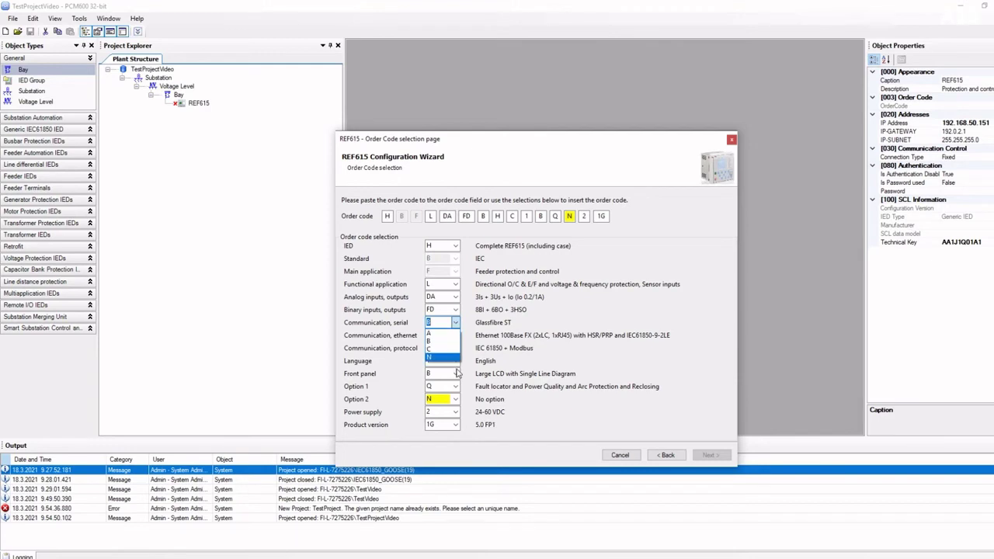
pyautogui.click(454, 359)
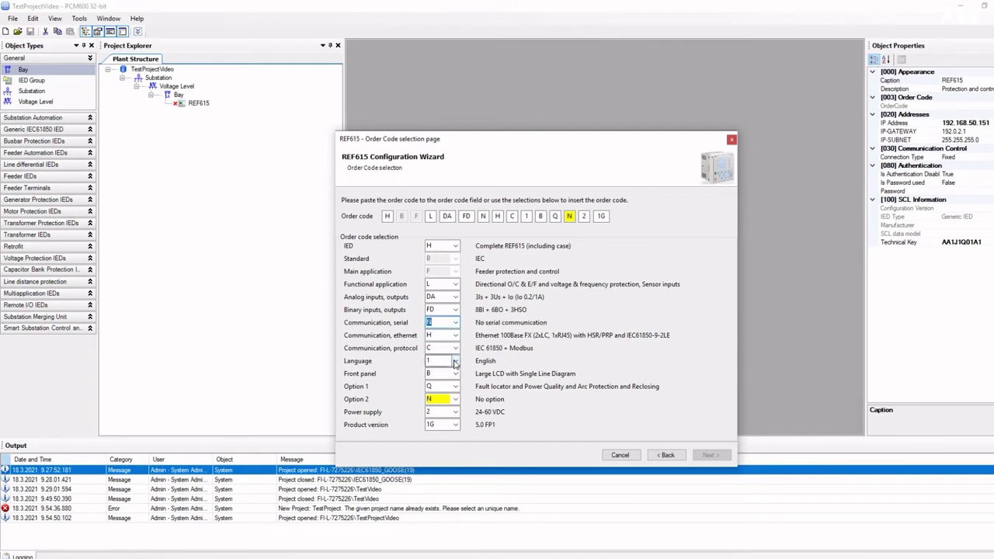
pyautogui.click(456, 335)
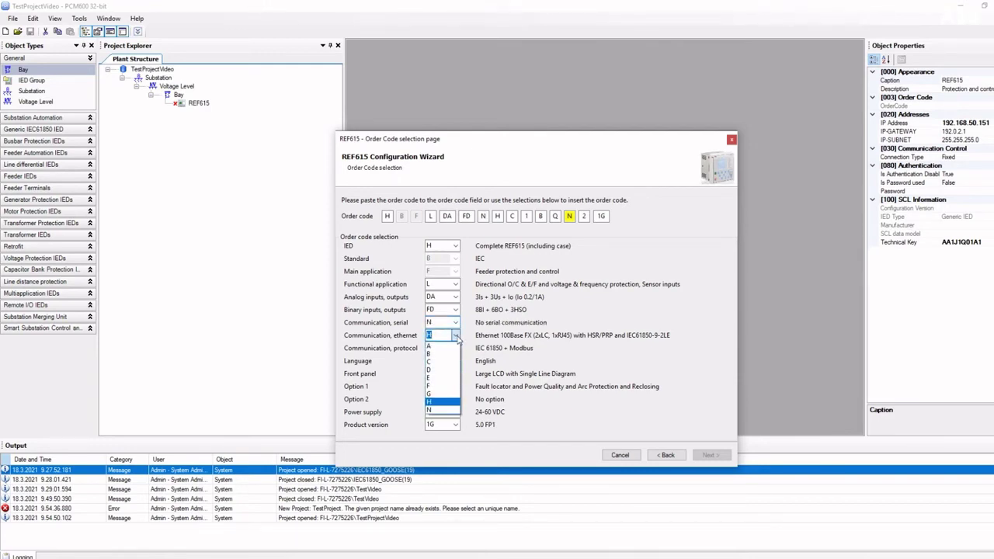
pyautogui.click(459, 393)
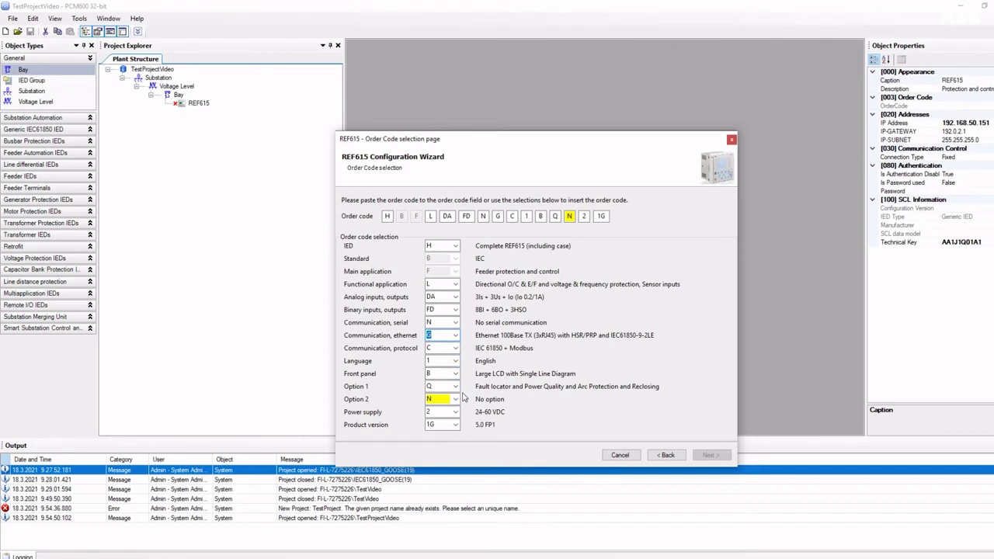
pyautogui.click(455, 400)
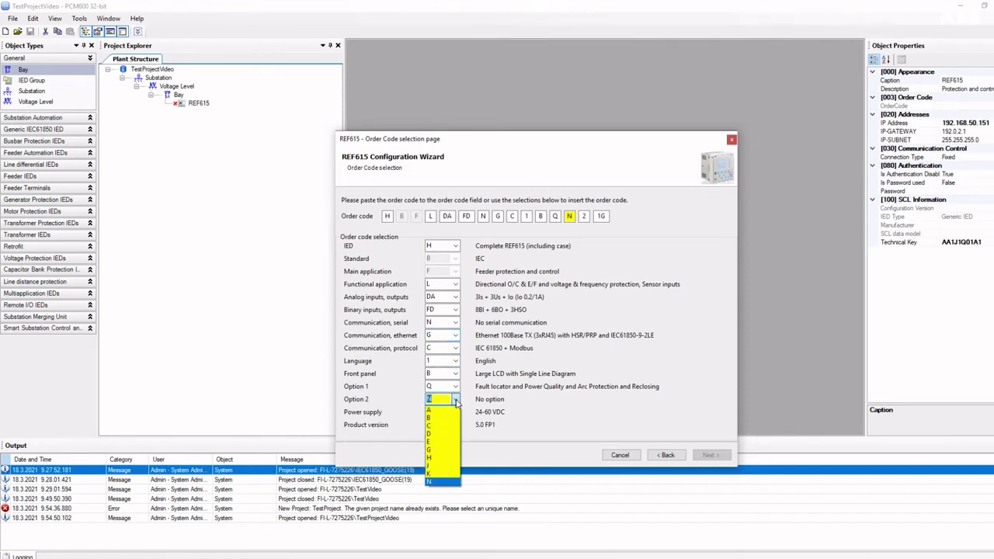
pyautogui.click(438, 425)
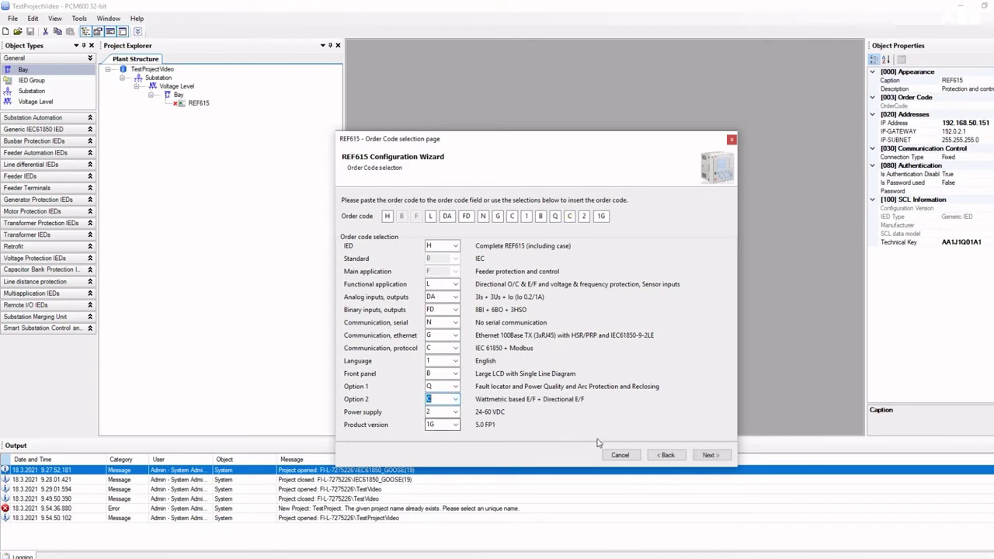
pyautogui.click(704, 457)
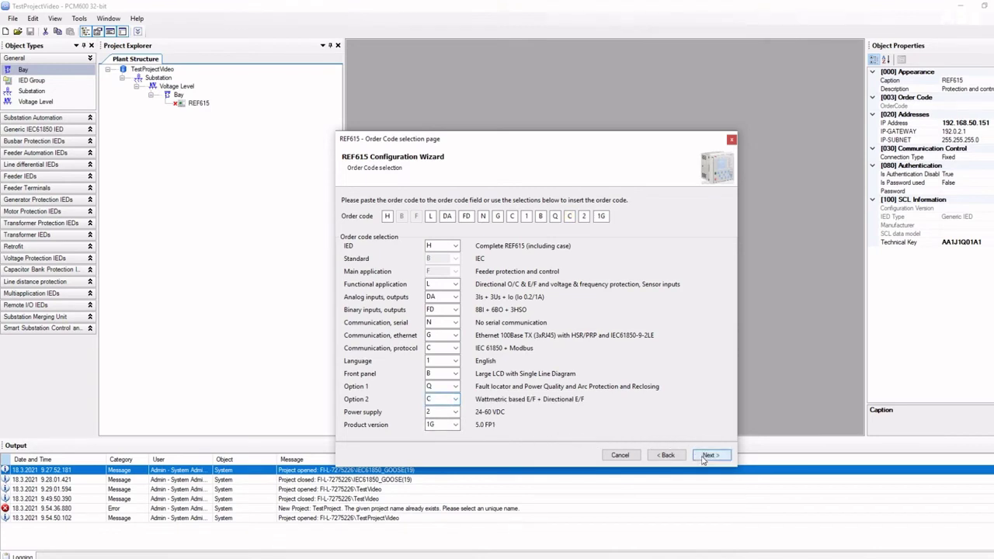
pyautogui.click(709, 456)
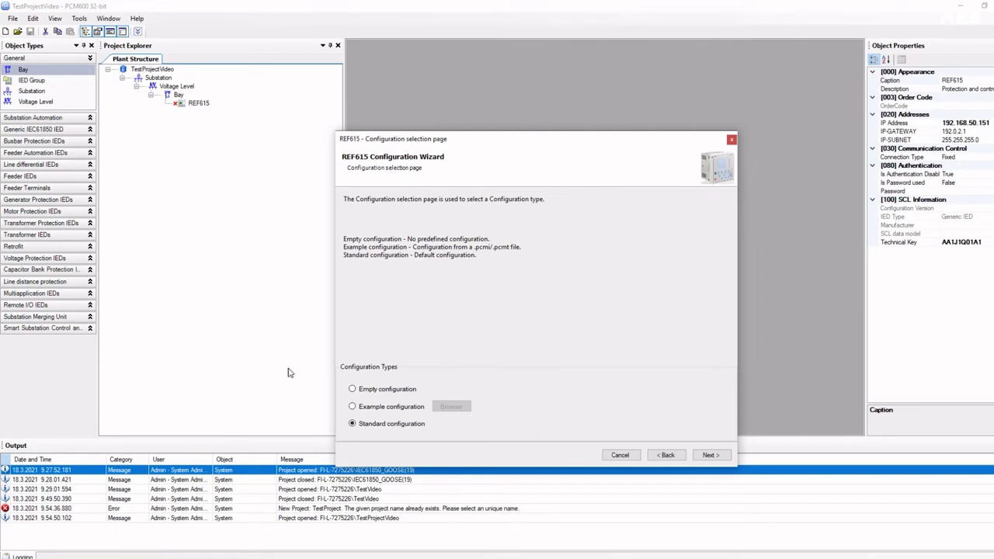
# Compare the Empty and Example types, then continue with Standard configuration to Version Selection
pyautogui.click(352, 389)
pyautogui.click(411, 409)
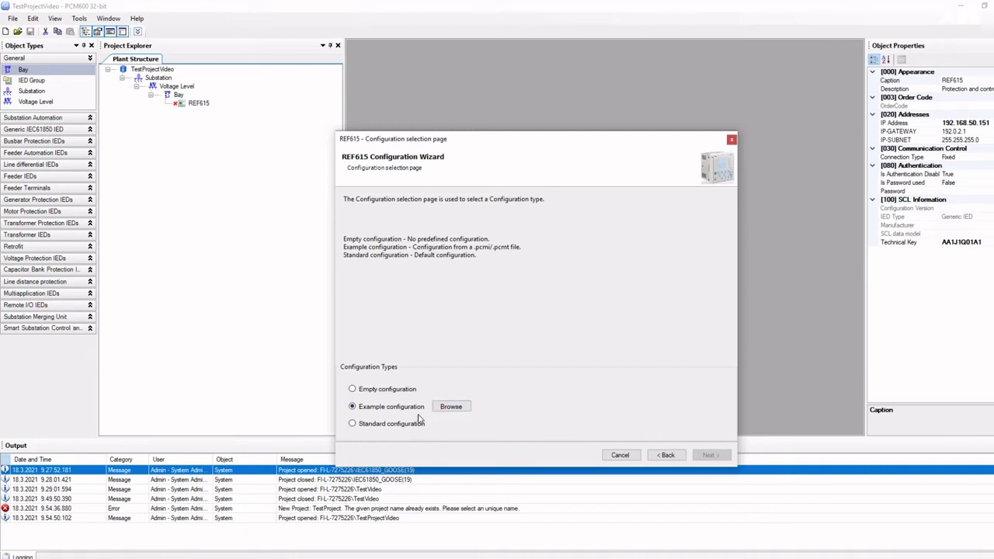
pyautogui.click(413, 427)
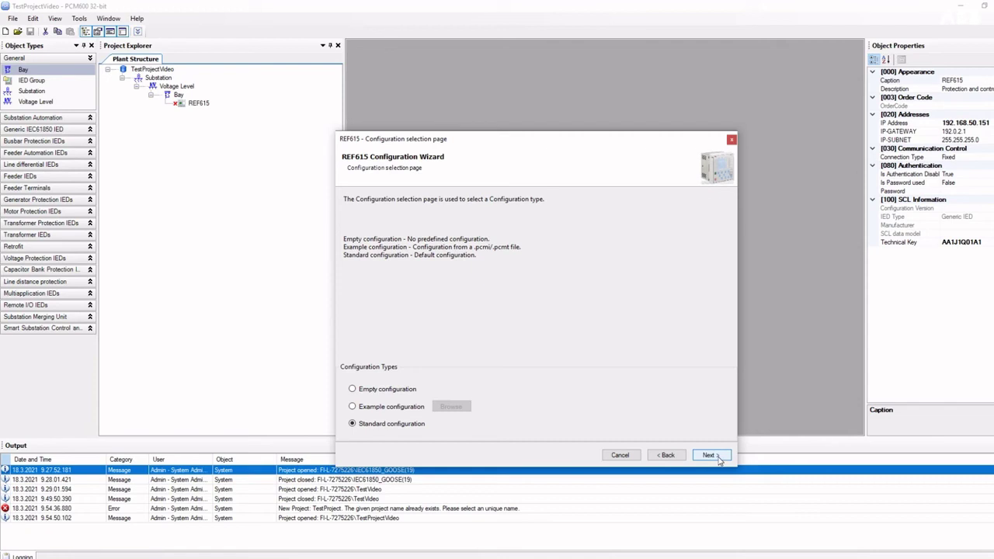
pyautogui.click(719, 460)
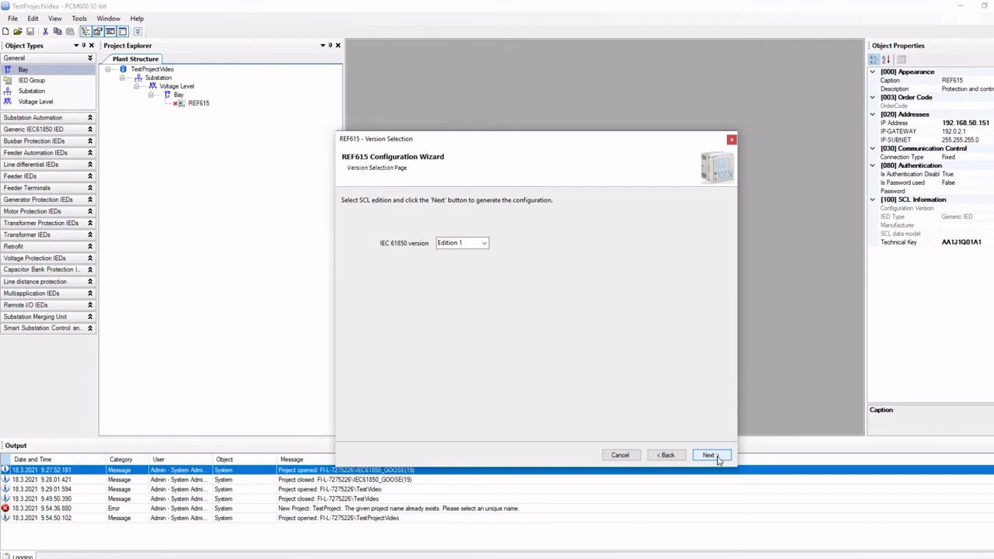
# Keep IEC 61850 Edition 1 and generate the REF615 configuration
pyautogui.click(484, 243)
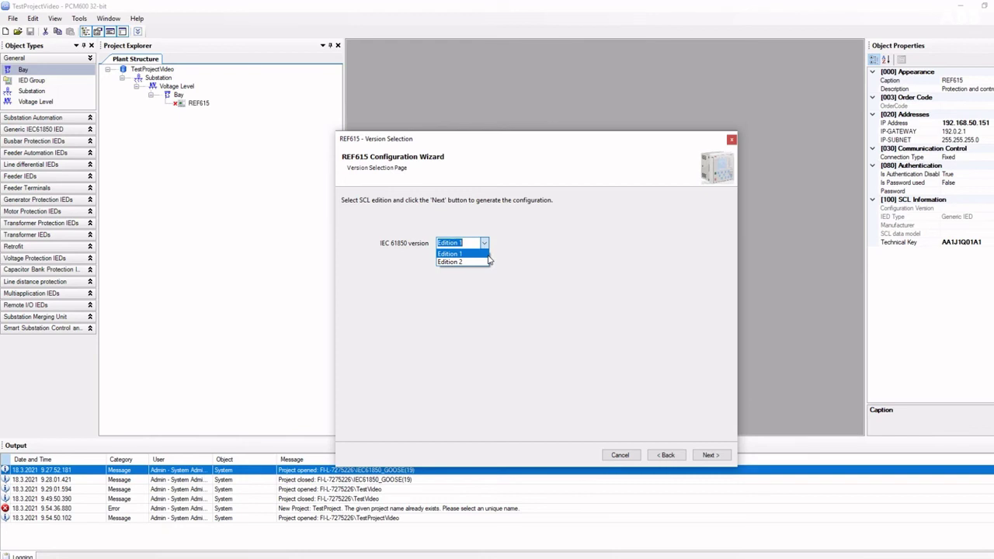
pyautogui.click(487, 256)
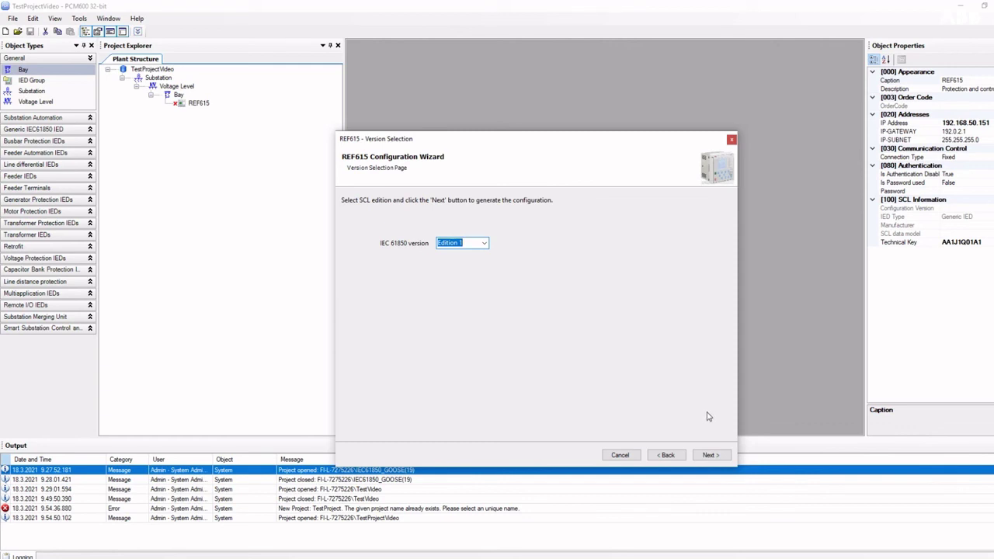
pyautogui.click(710, 455)
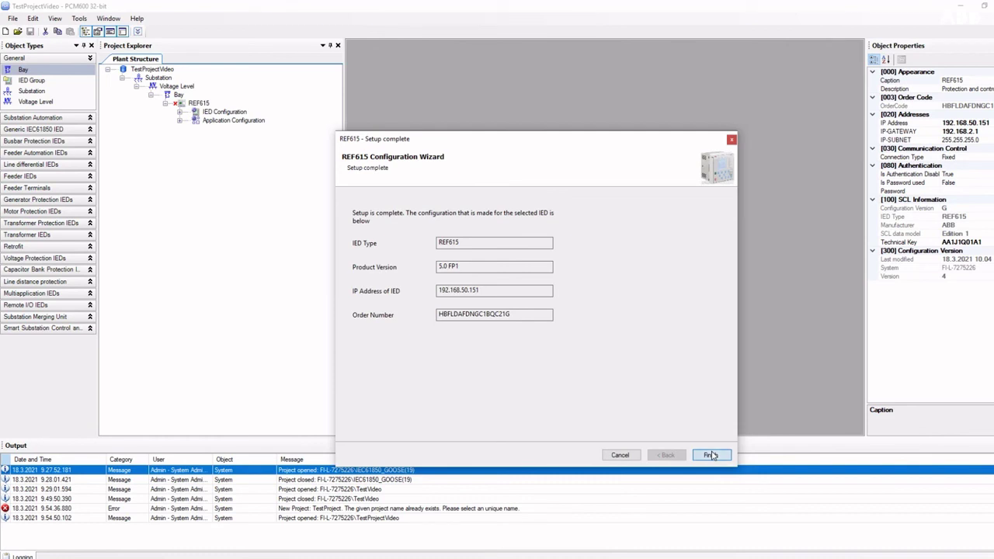
# Finish the wizard and acknowledge the Set Technical Key message
pyautogui.click(712, 456)
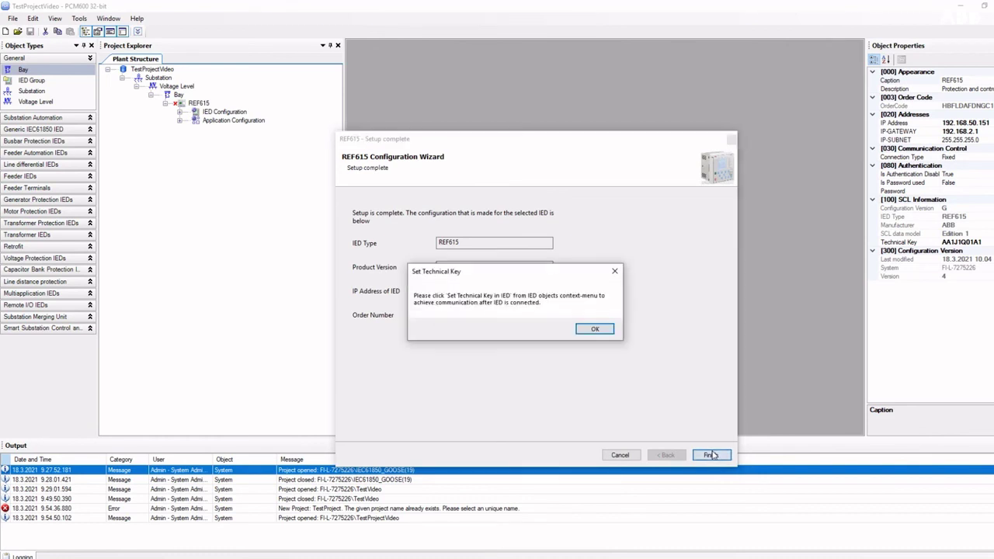
pyautogui.click(594, 330)
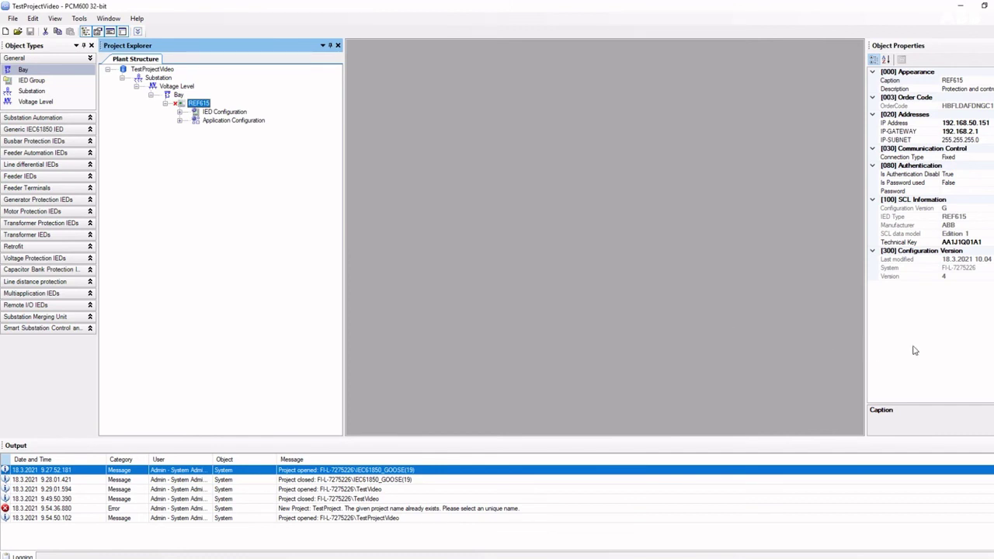